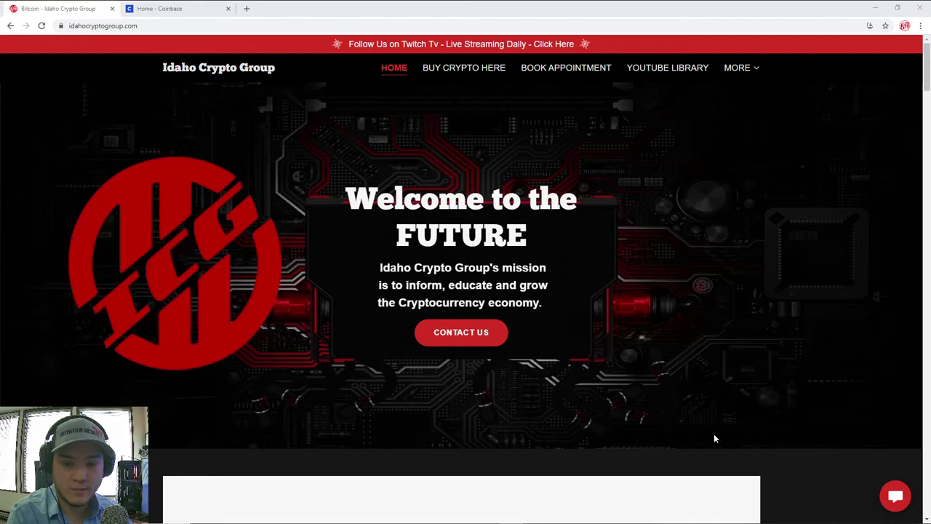
# - Open the Exodus Bitcoin wallet, glancing at Receive and Chainlink, to show 0.00 BTC
pyautogui.moveTo(668, 521)
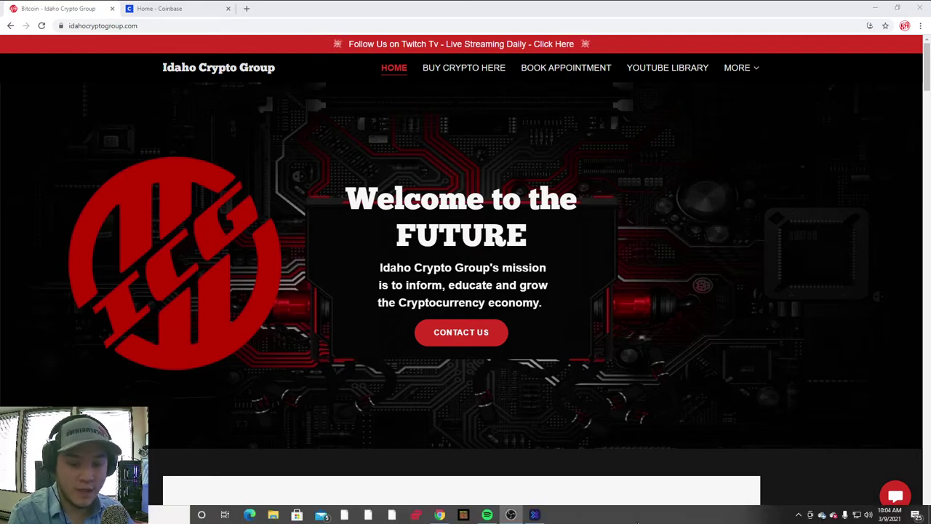
pyautogui.click(540, 515)
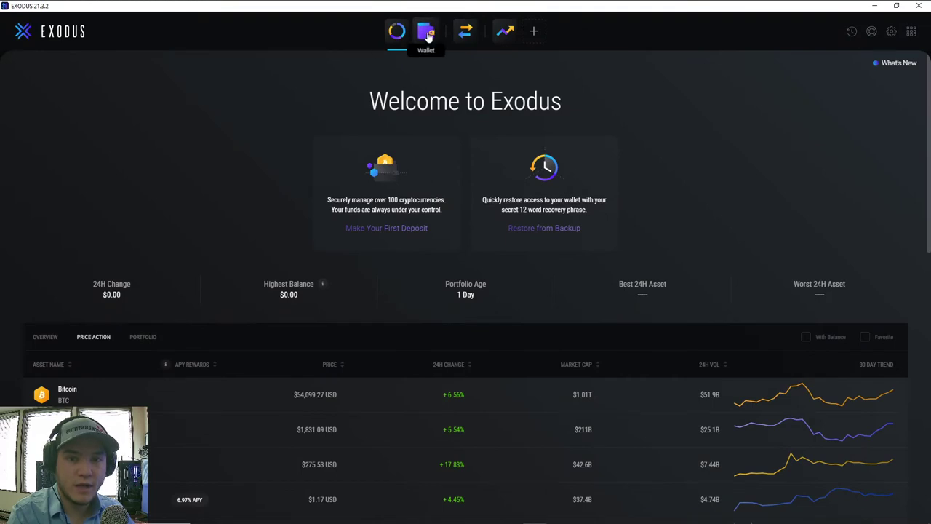
pyautogui.click(428, 36)
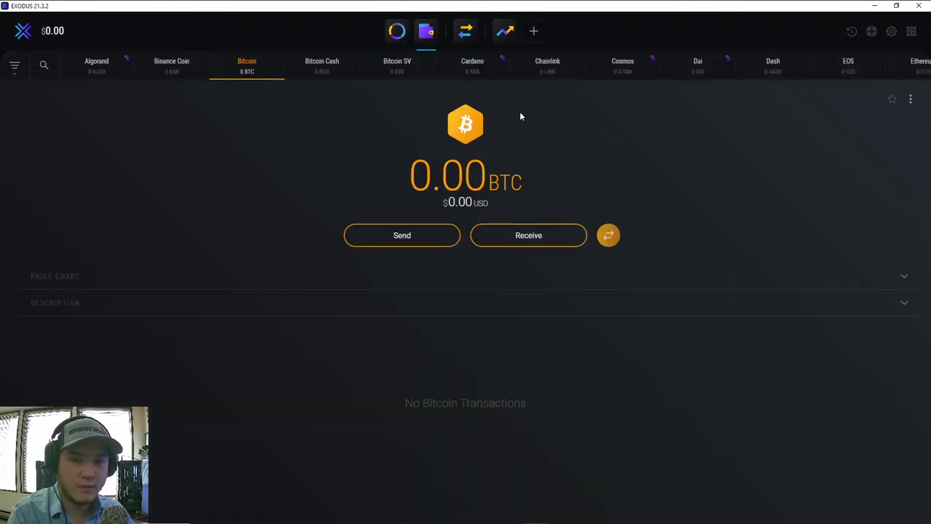
pyautogui.click(550, 238)
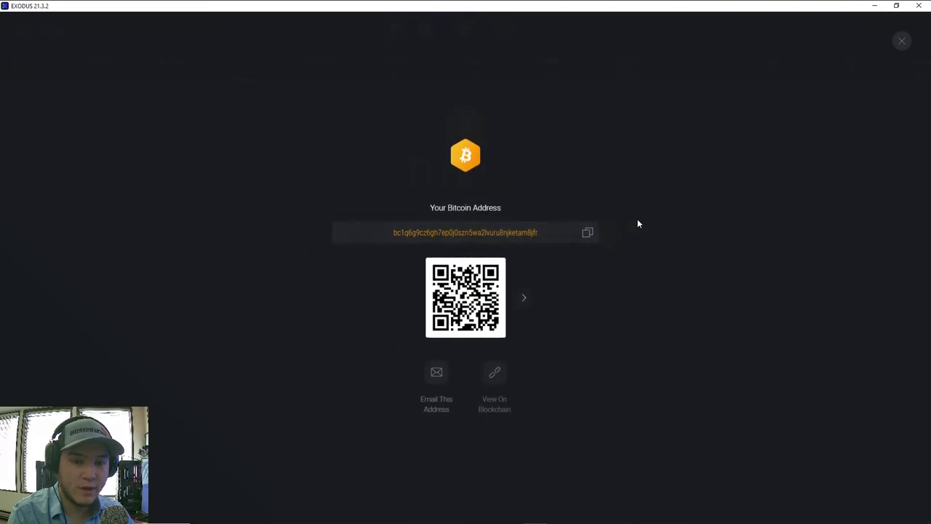
pyautogui.click(905, 42)
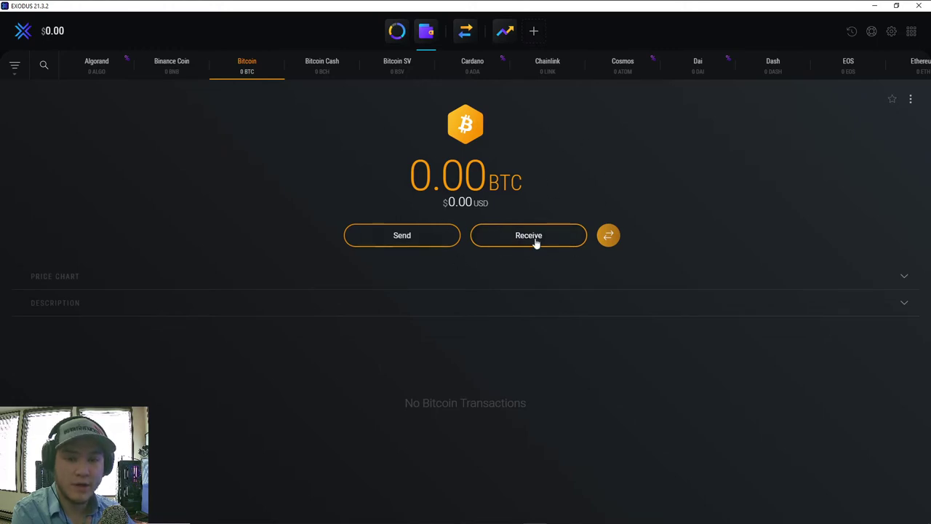
pyautogui.click(557, 72)
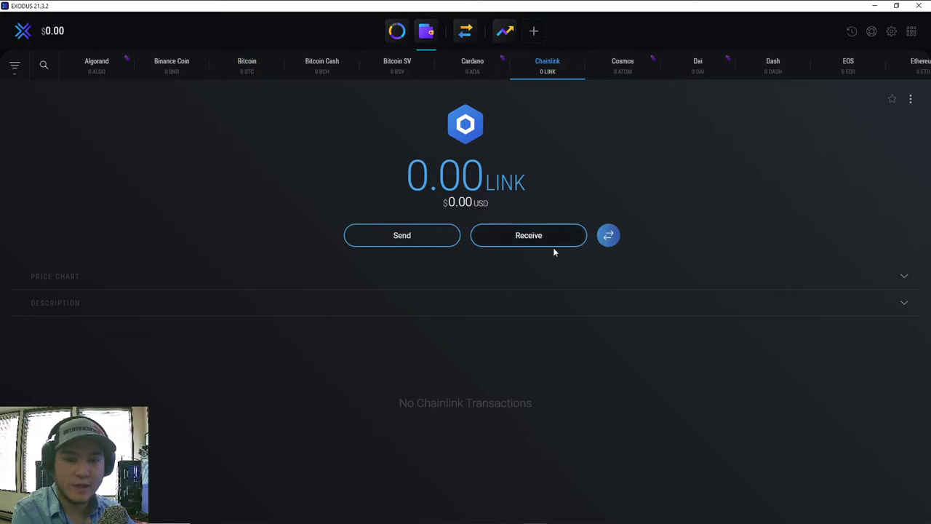
pyautogui.click(257, 70)
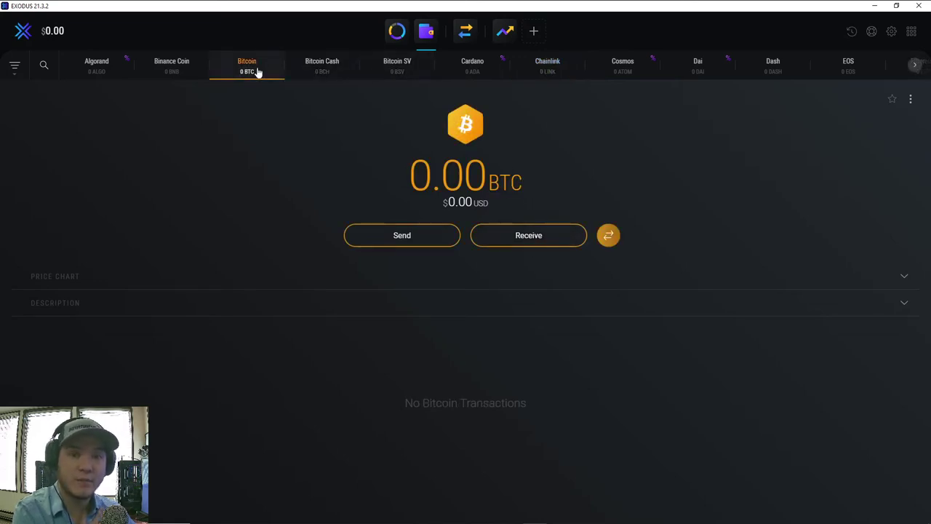
# - Start a Bitcoin send in Exodus and paste a recipient address into it
pyautogui.click(406, 237)
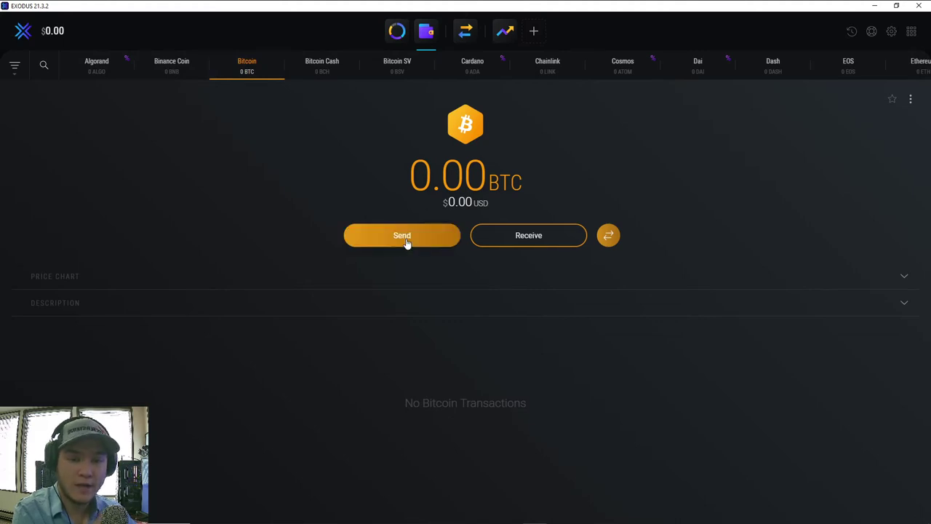
pyautogui.click(441, 223)
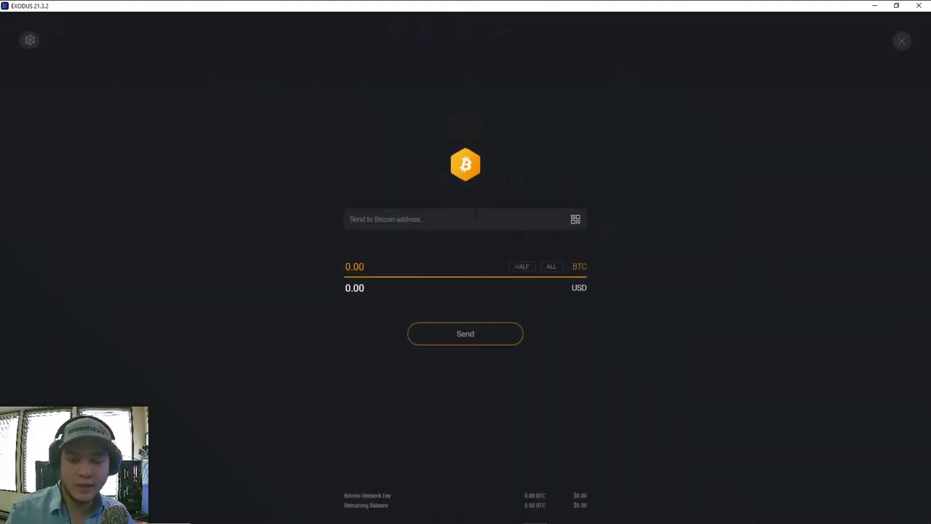
pyautogui.write('bc1q6g9cz6gh7ep0j0szn5wa2lvuru8njketam8jfr')
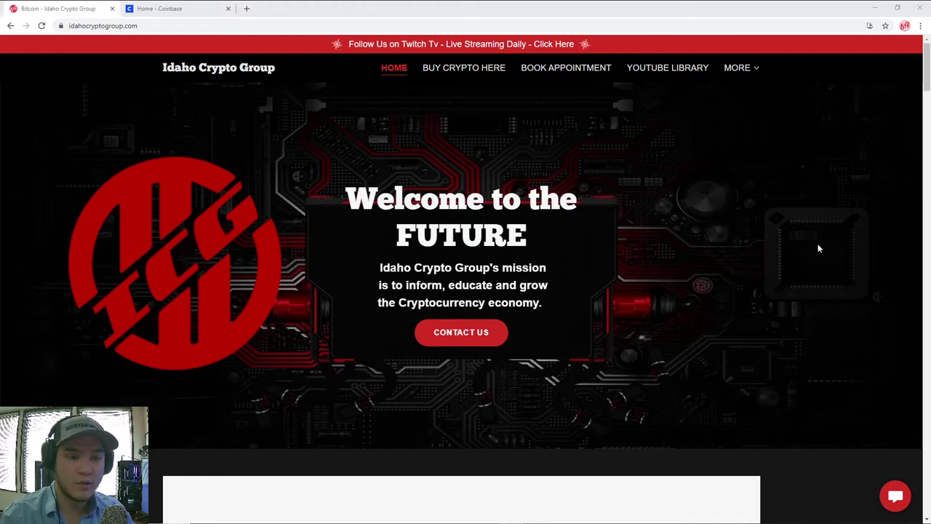
# - Switch to the Coinbase home dashboard showing the $74.70 portfolio balance
pyautogui.click(197, 6)
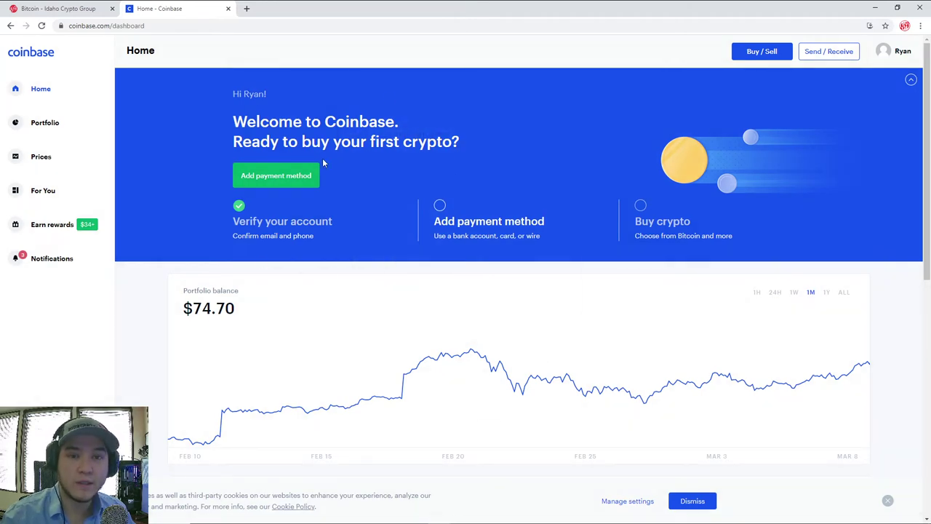
# - Bring up Coinbase's Bank Account, Debit Card and Wire transfers payment options
pyautogui.click(284, 179)
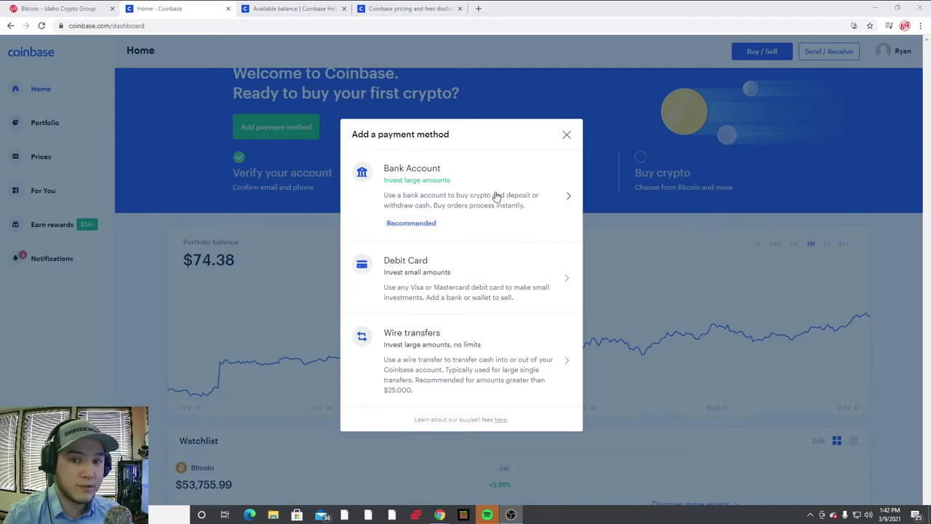
# - Read the Available balance help article on withdrawal availability, holds and collateral
pyautogui.click(298, 4)
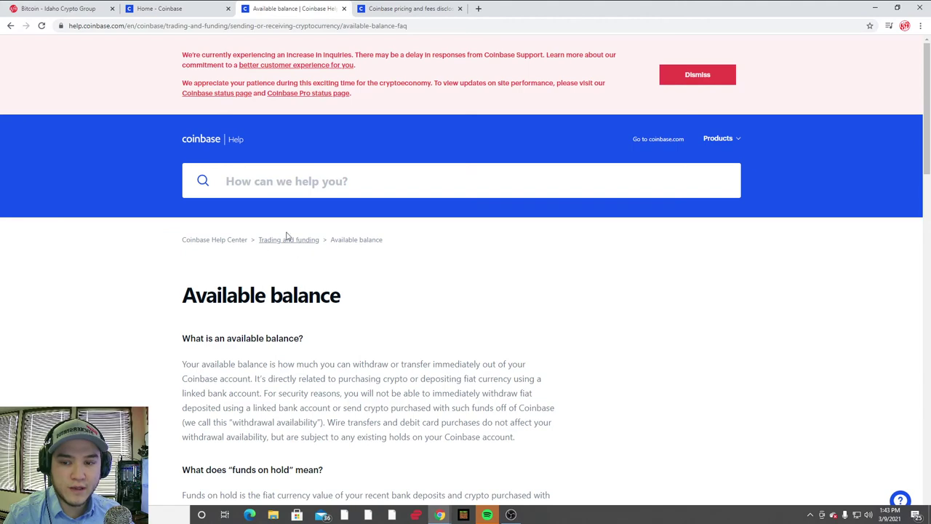
pyautogui.scroll(-3, 226, 249)
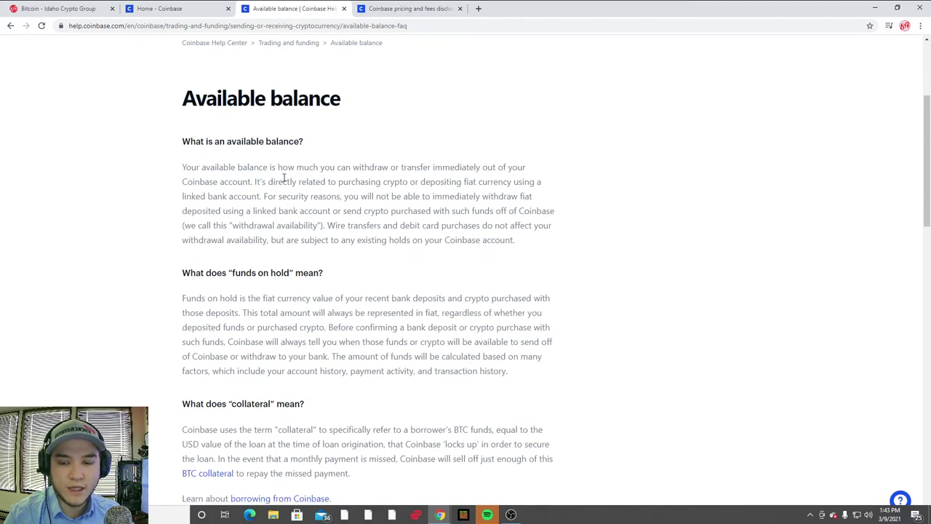
pyautogui.scroll(-5, 342, 269)
pyautogui.scroll(-4, 368, 237)
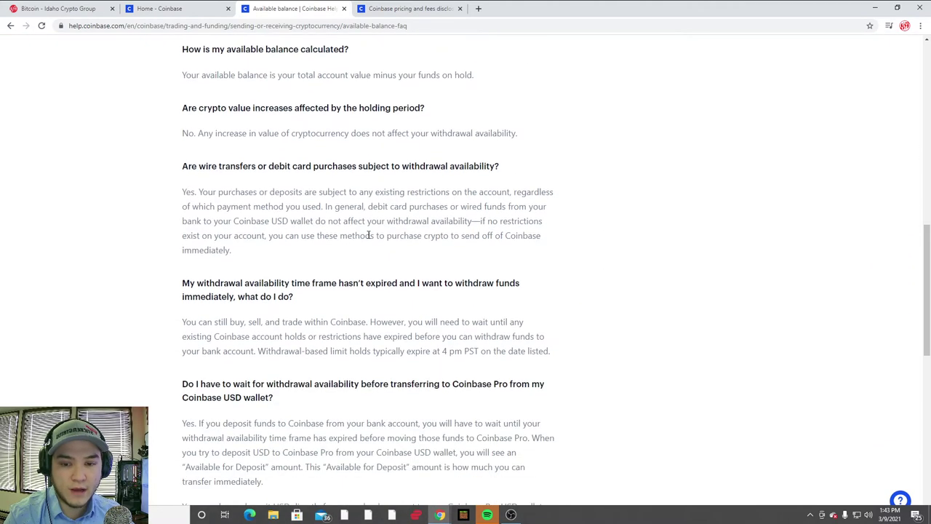
pyautogui.scroll(12, 496, 341)
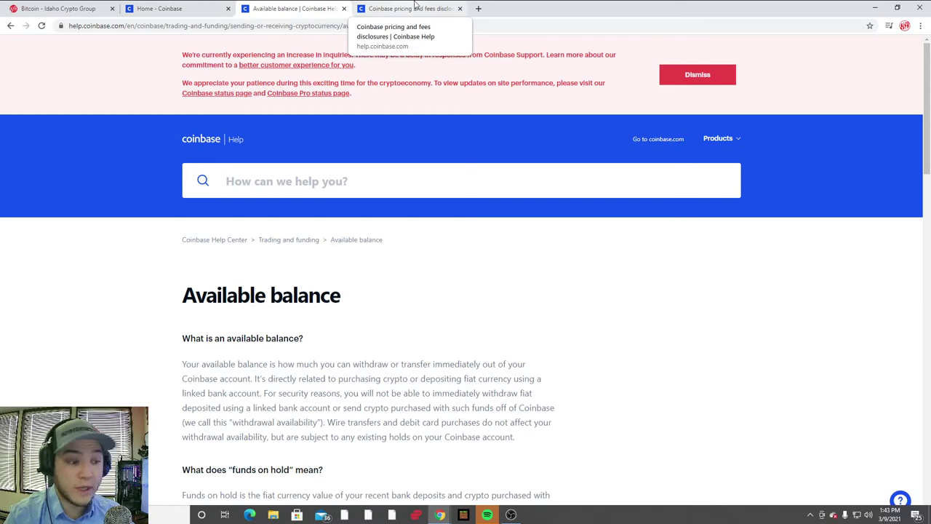
# - Bring up the pricing and fees disclosures article and read down to the per-country fee tables
pyautogui.click(415, 8)
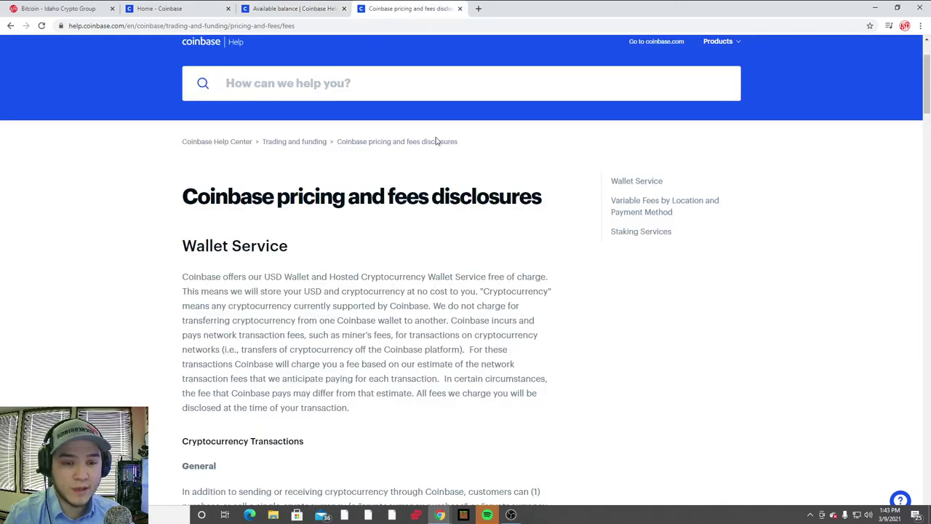
pyautogui.scroll(-10, 437, 141)
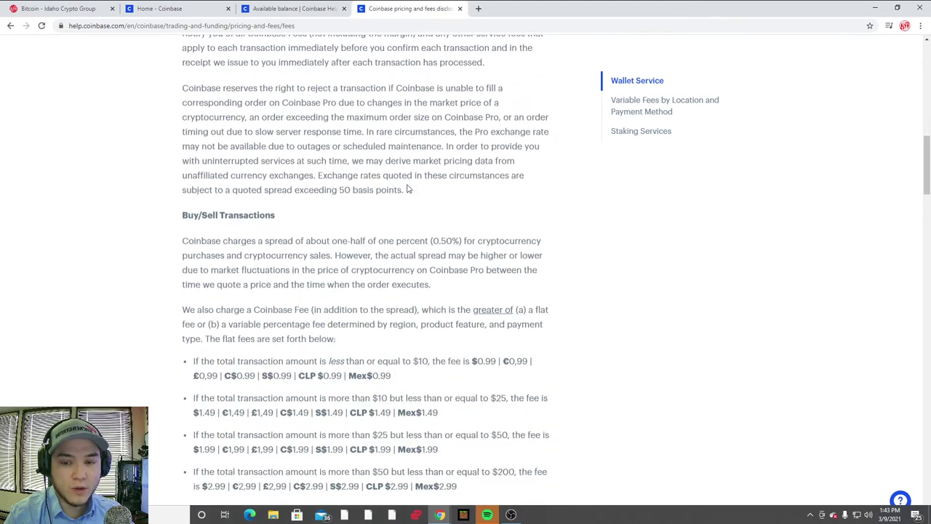
pyautogui.scroll(-10, 408, 189)
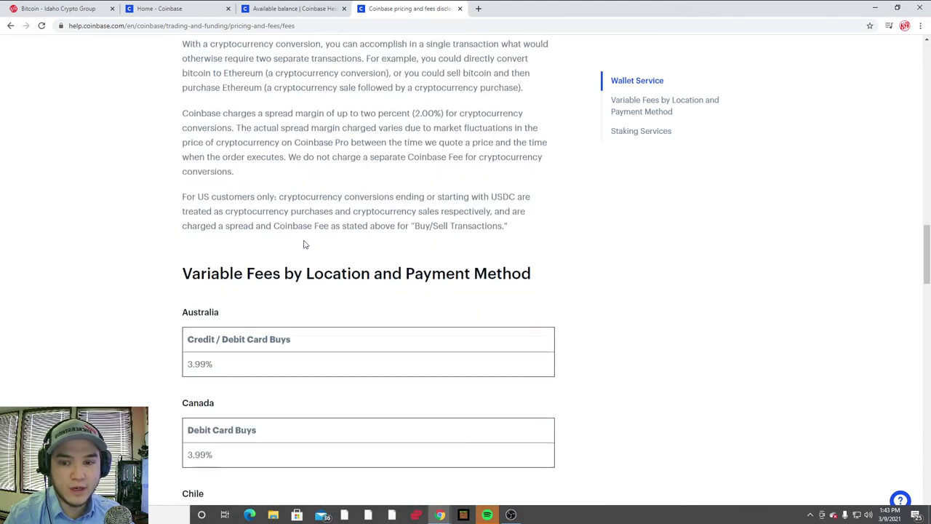
pyautogui.scroll(-3, 305, 244)
pyautogui.scroll(-3, 262, 277)
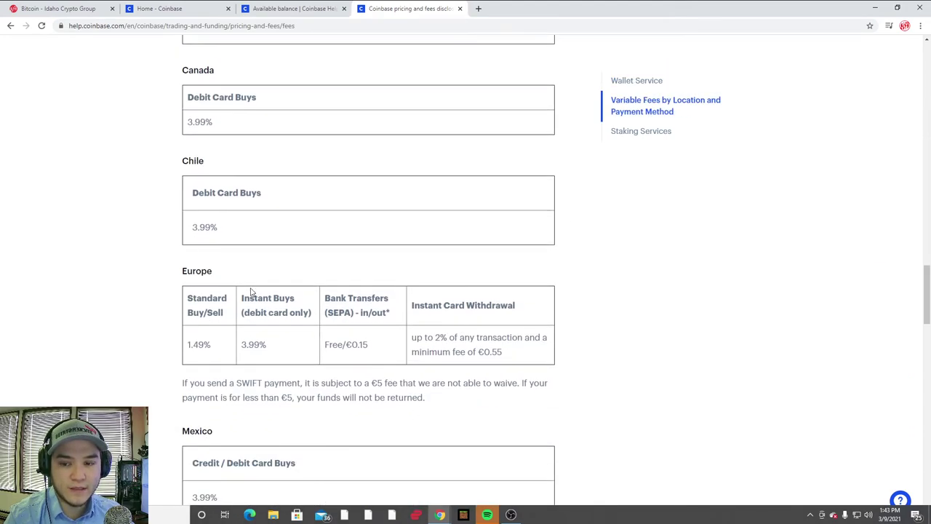
pyautogui.scroll(3, 233, 255)
pyautogui.scroll(-7, 233, 193)
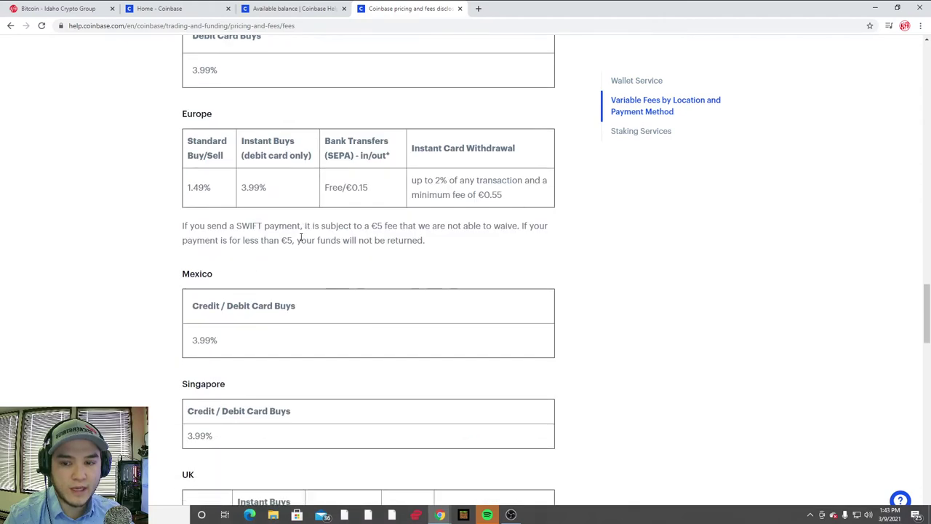
pyautogui.scroll(-3, 303, 246)
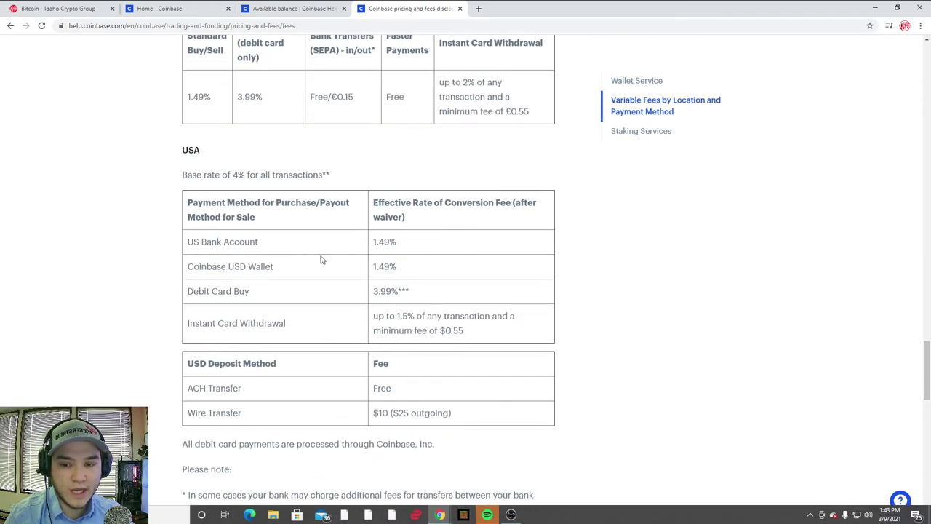
pyautogui.scroll(-3, 306, 247)
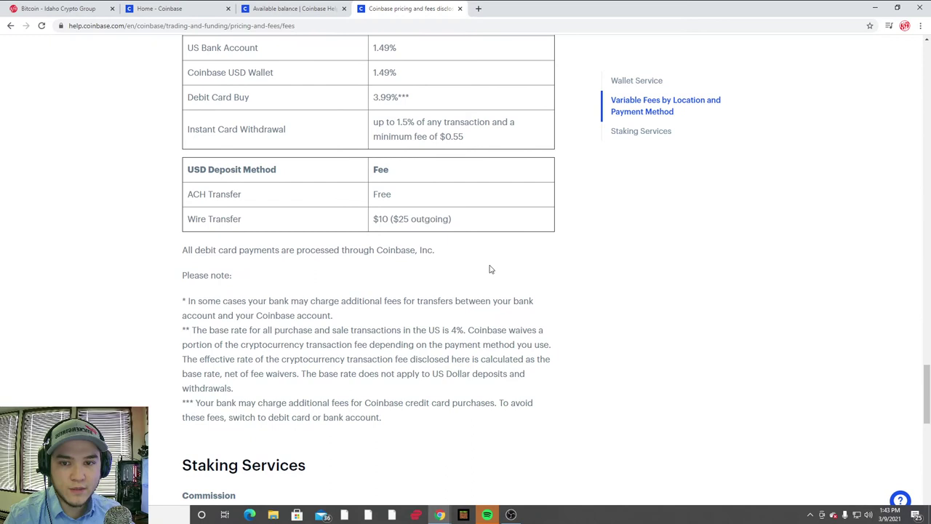
pyautogui.scroll(-1, 320, 193)
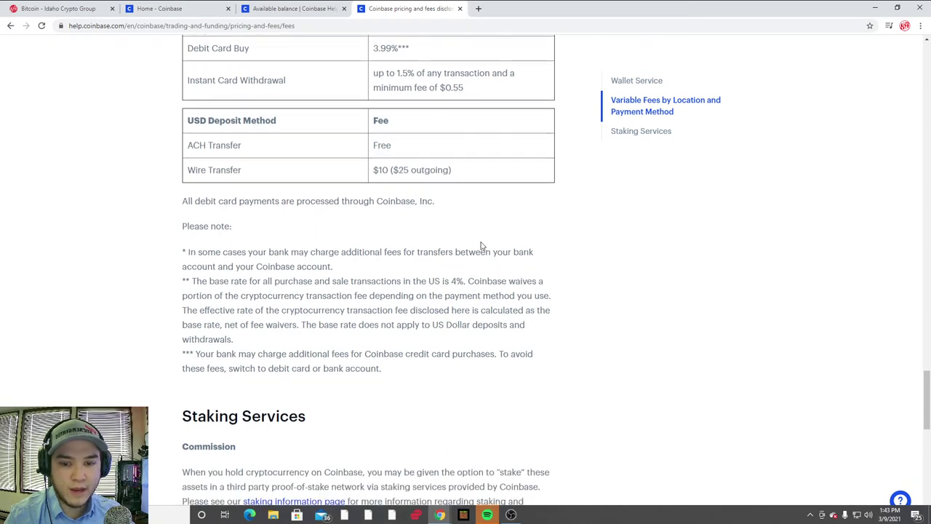
pyautogui.scroll(-1, 457, 246)
pyautogui.scroll(-1, 429, 260)
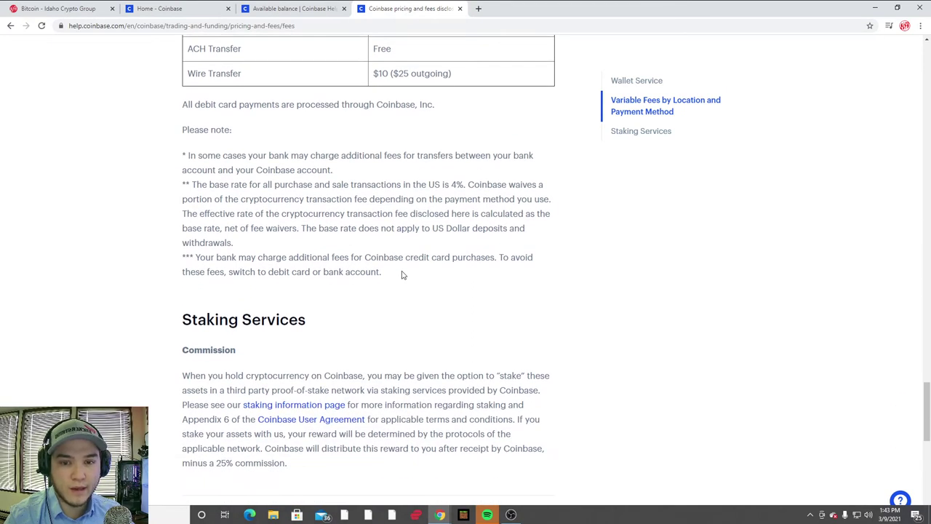
# - Read back up from the country fee tables to the Buy/Sell Transactions section
pyautogui.scroll(10, 404, 275)
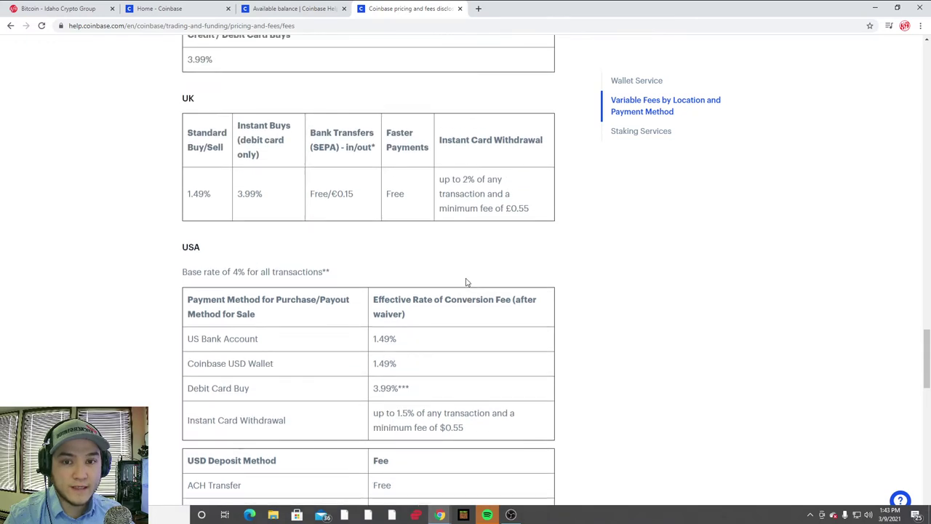
pyautogui.scroll(1, 457, 277)
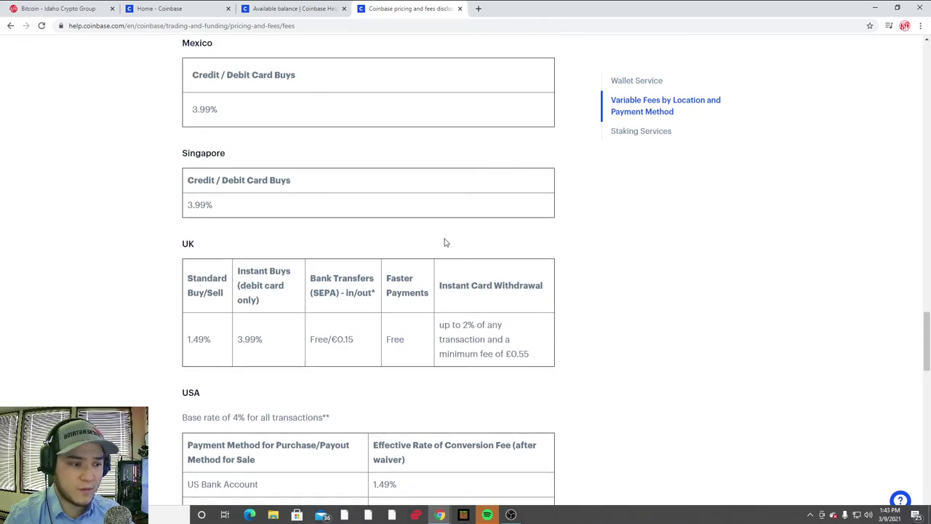
pyautogui.scroll(3, 411, 247)
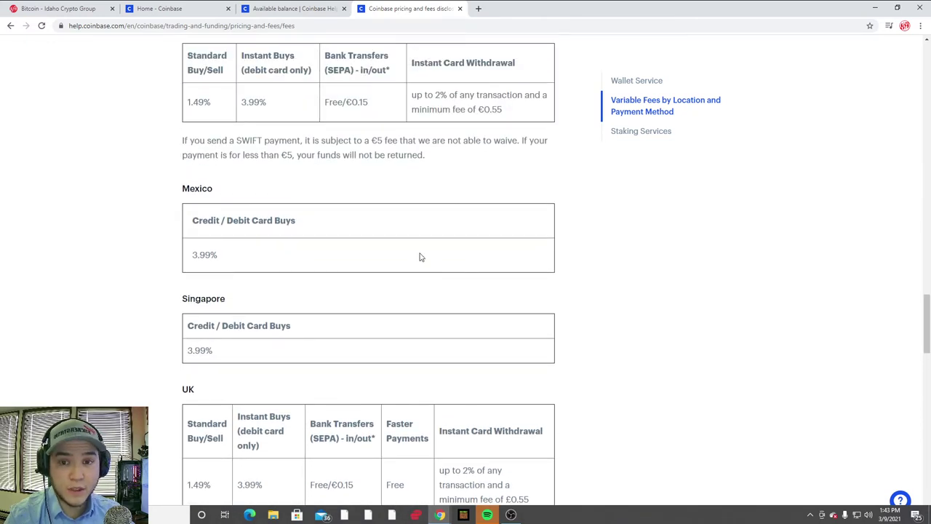
pyautogui.scroll(1, 422, 256)
pyautogui.scroll(15, 426, 256)
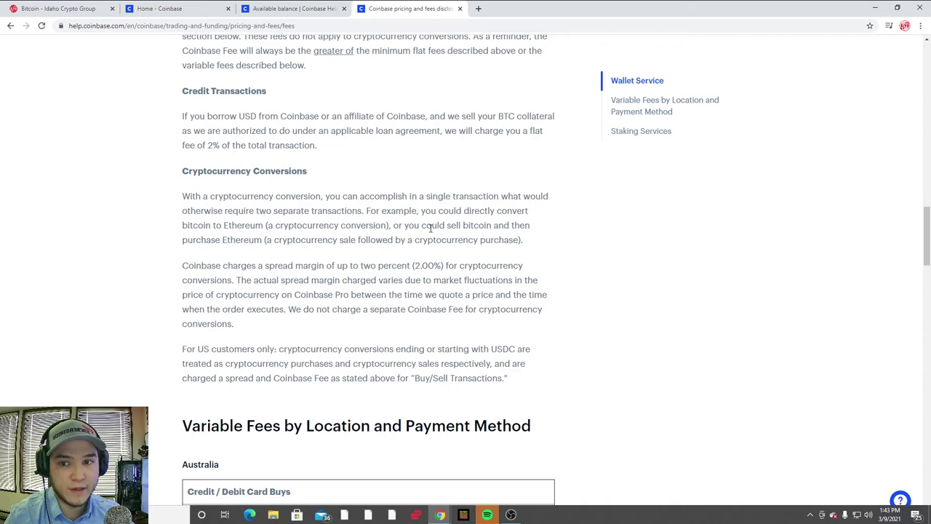
pyautogui.scroll(3, 444, 214)
pyautogui.scroll(6, 444, 200)
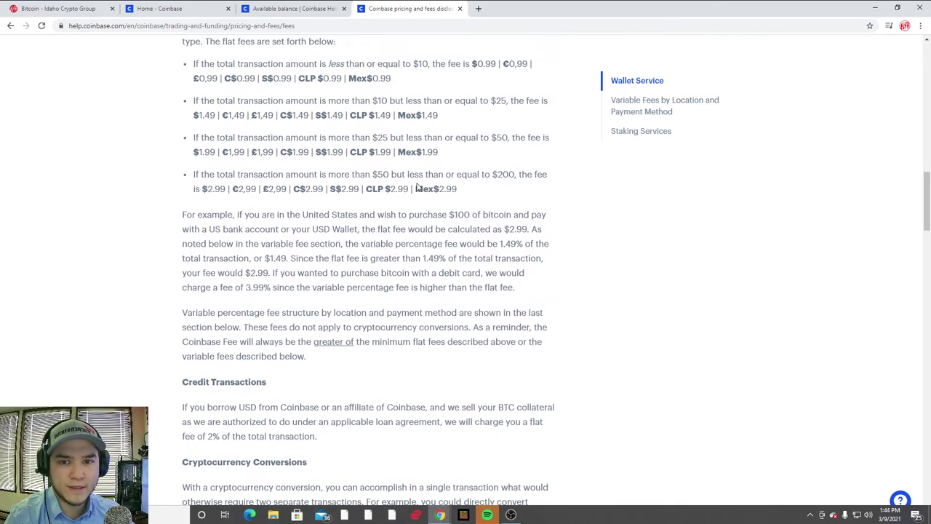
pyautogui.scroll(4, 417, 201)
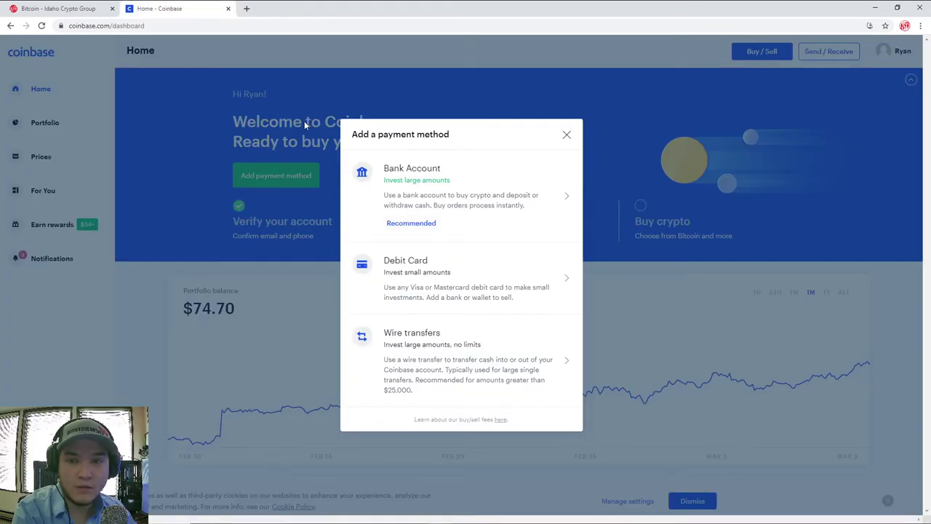
# - Follow the Idaho Crypto Group's BUY CRYPTO HERE link to Changelly's 100 USD BTC offers
pyautogui.click(81, 11)
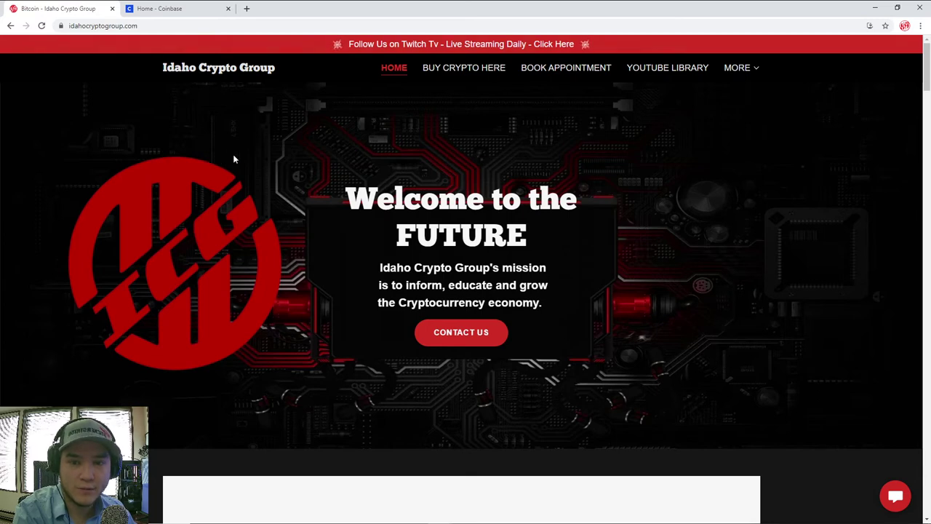
pyautogui.click(458, 73)
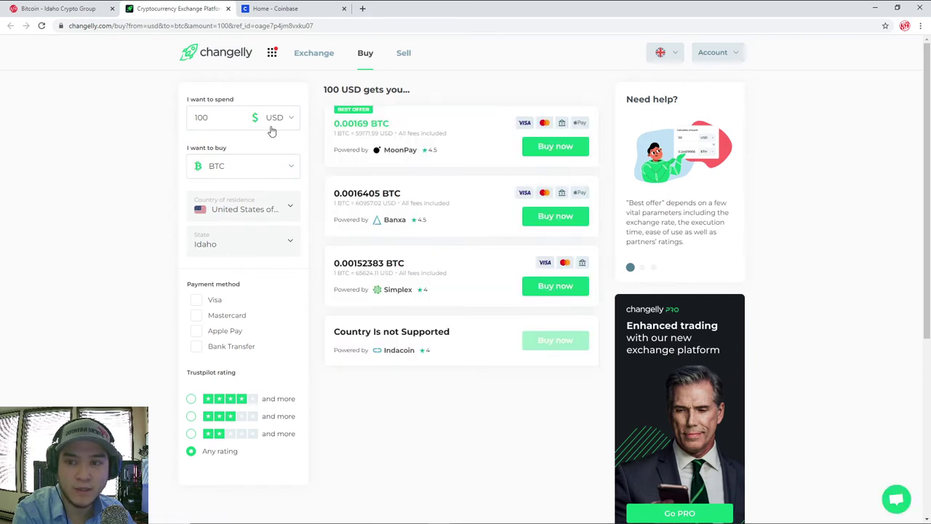
pyautogui.click(283, 122)
pyautogui.click(251, 174)
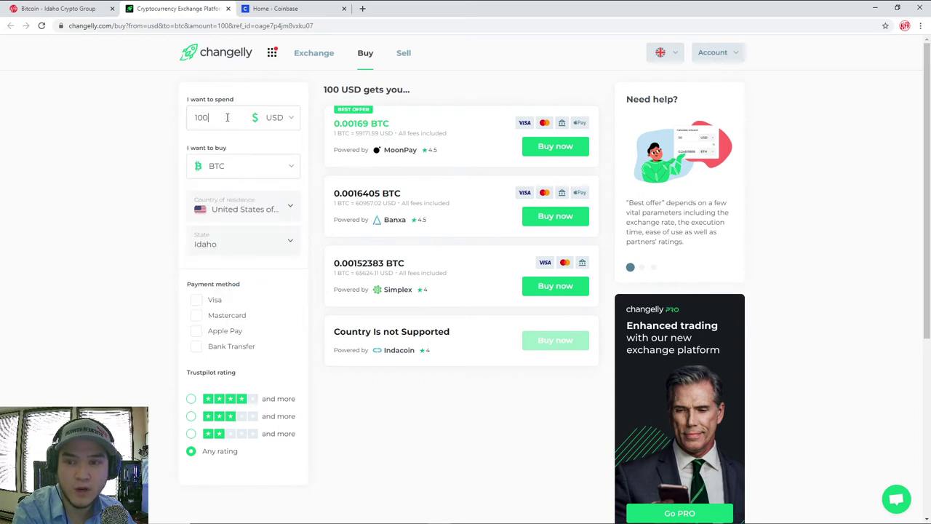
pyautogui.moveTo(227, 117); pyautogui.dragTo(150, 118)
pyautogui.click(245, 165)
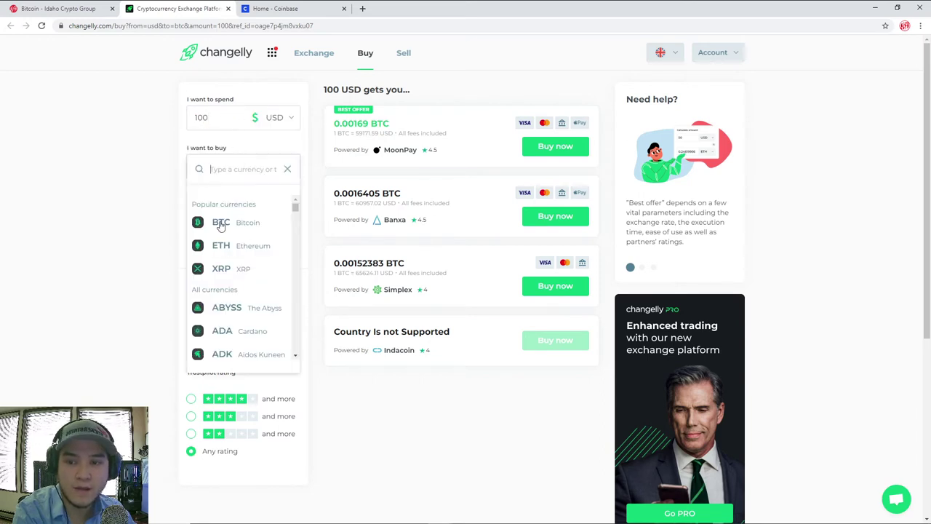
pyautogui.click(245, 222)
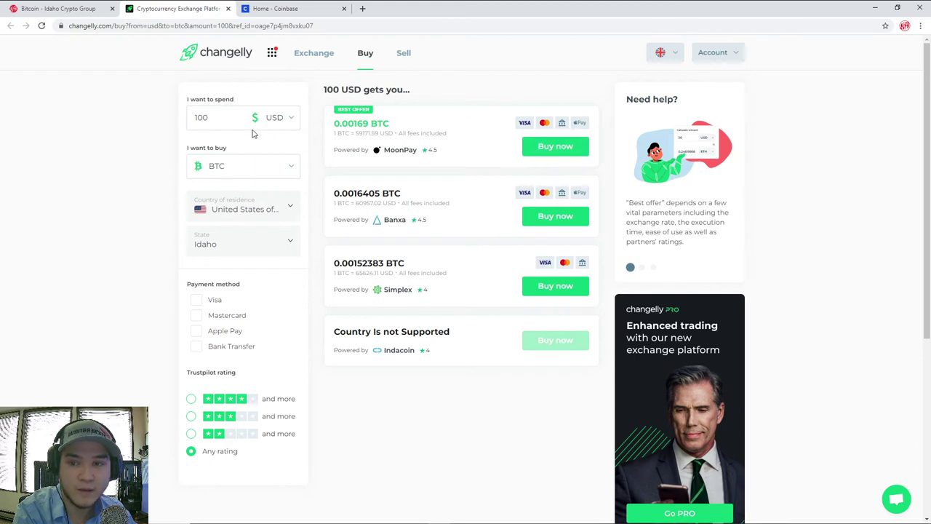
# - Take MoonPay's 0.00169 BTC best offer, then bring up the Exodus wallet
pyautogui.click(547, 149)
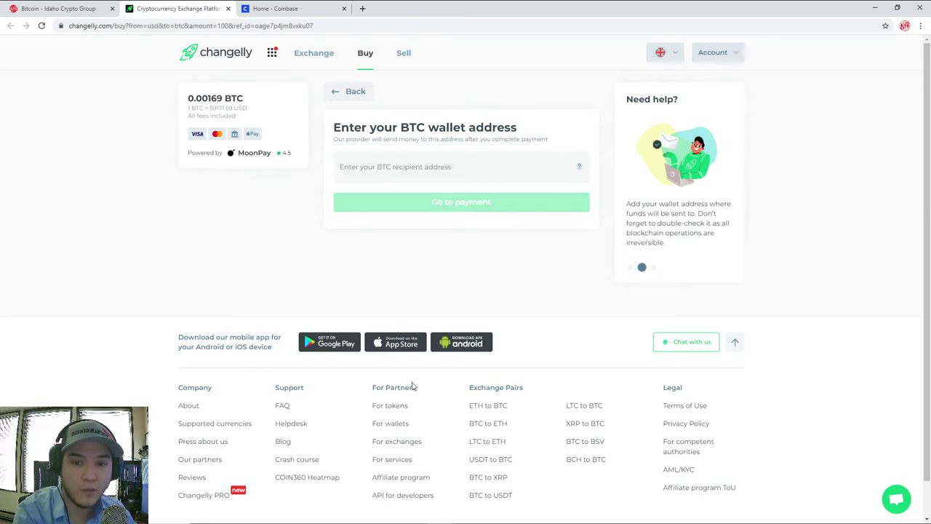
pyautogui.click(534, 515)
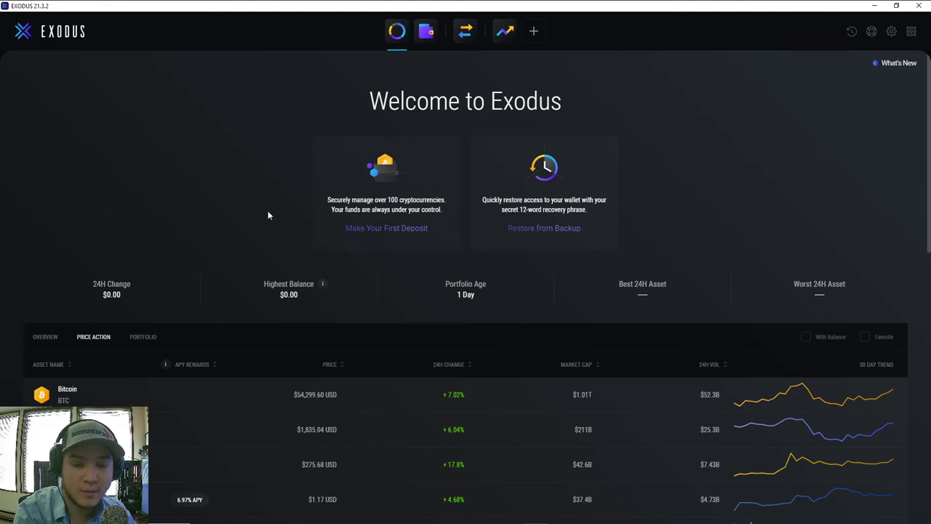
# - Copy the Exodus Bitcoin receive address to the clipboard
pyautogui.click(427, 31)
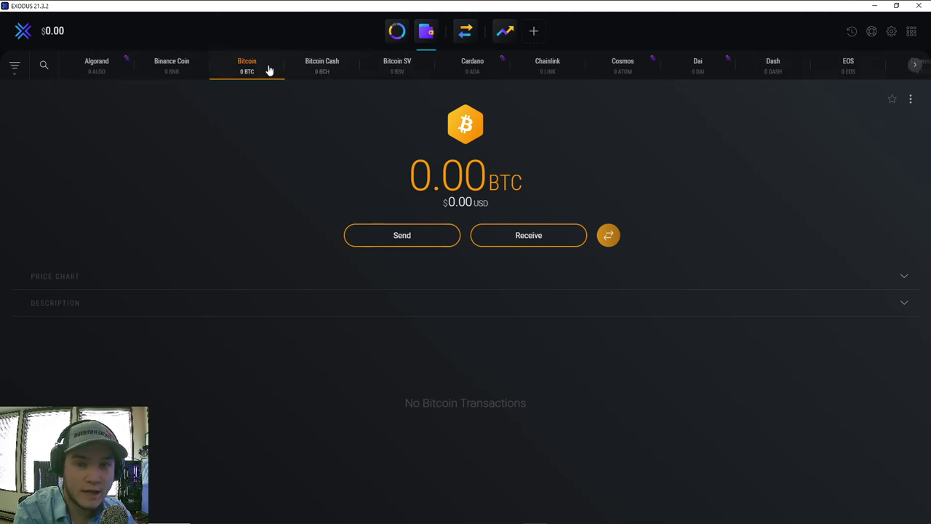
pyautogui.click(547, 242)
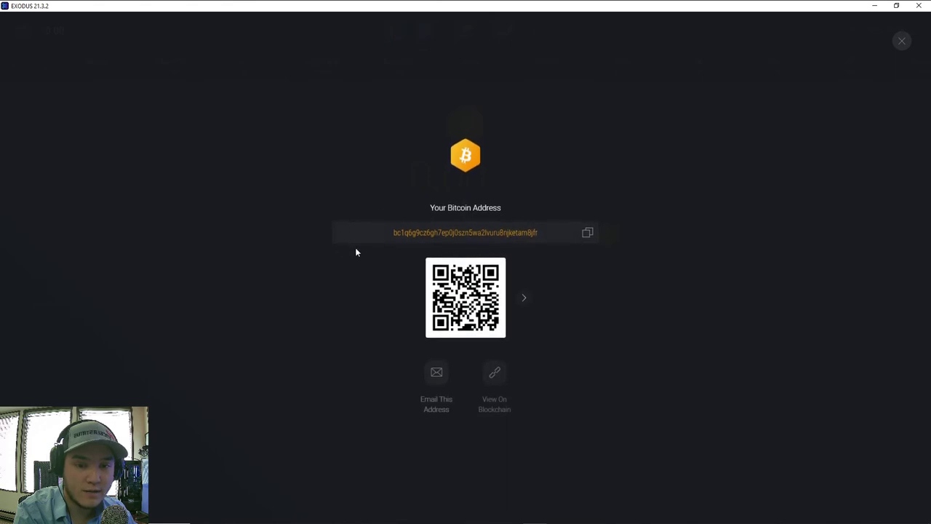
pyautogui.click(587, 234)
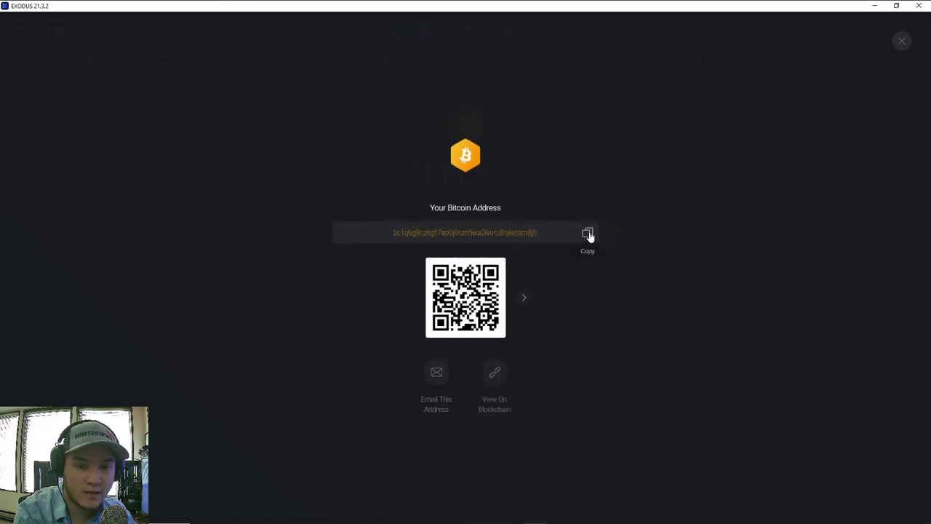
pyautogui.click(588, 233)
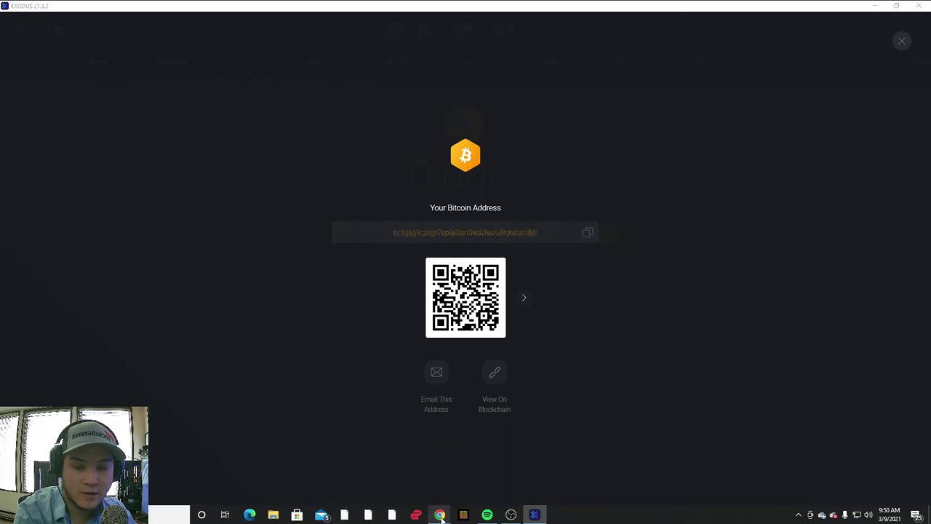
# - Paste the Exodus Bitcoin address into Changelly's BTC wallet address field and select it
pyautogui.moveTo(441, 514)
pyautogui.click(461, 477)
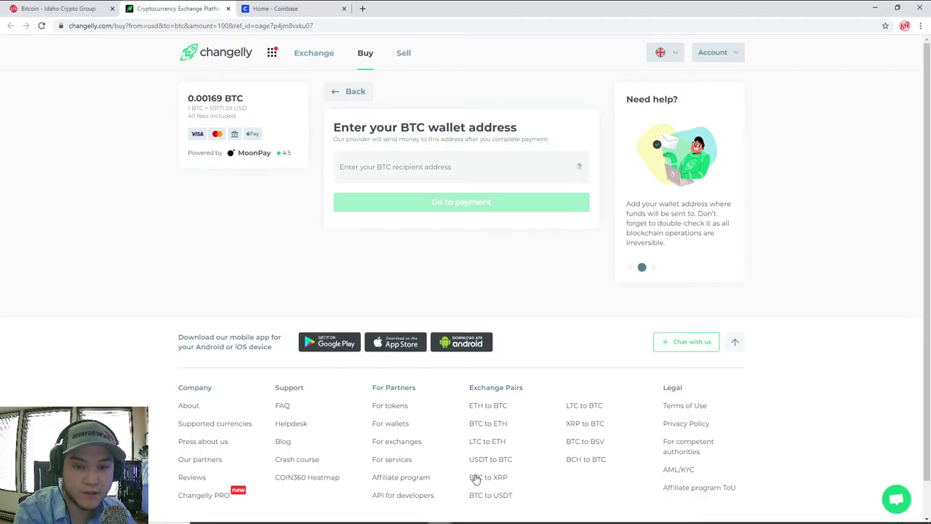
pyautogui.click(410, 166)
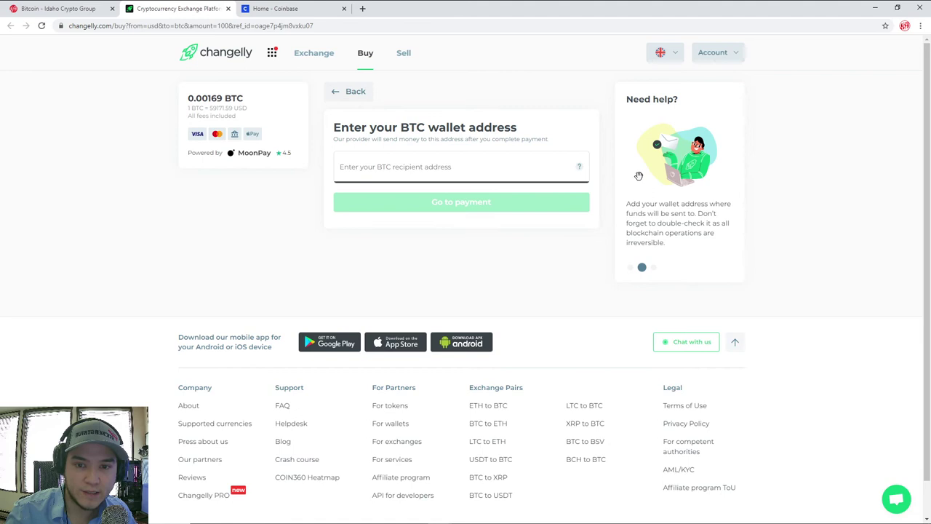
pyautogui.hotkey('ctrl', 'v')
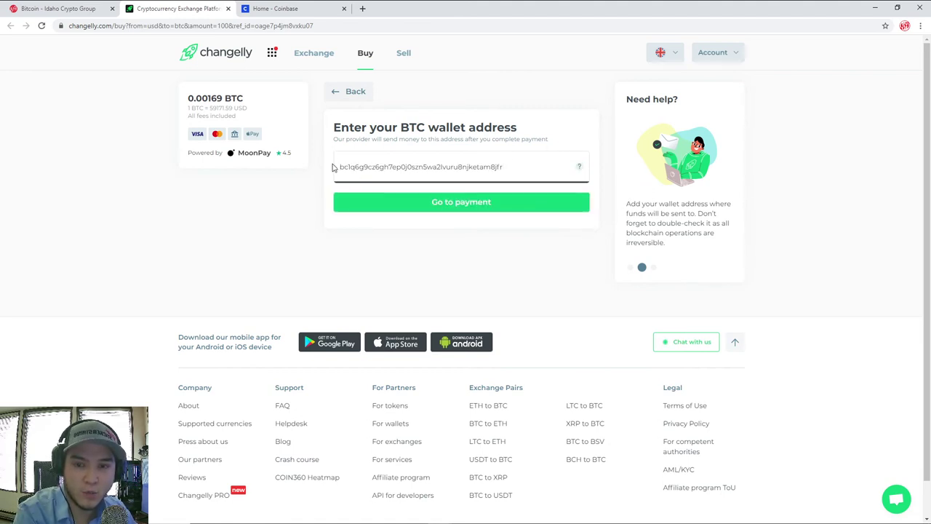
pyautogui.moveTo(333, 167); pyautogui.dragTo(517, 168)
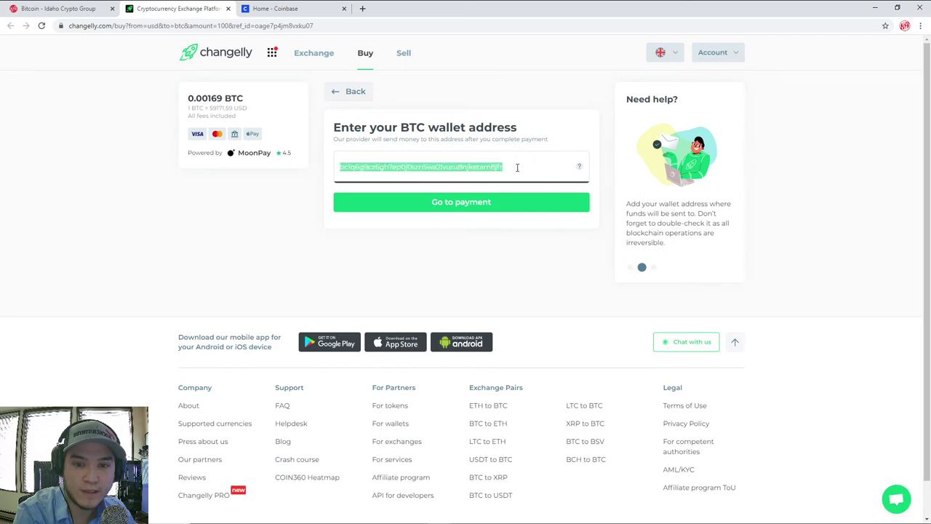
# - Compare with the Exodus Bitcoin address, recopy it, and return to the filled Changelly step
pyautogui.click(517, 168)
pyautogui.click(535, 520)
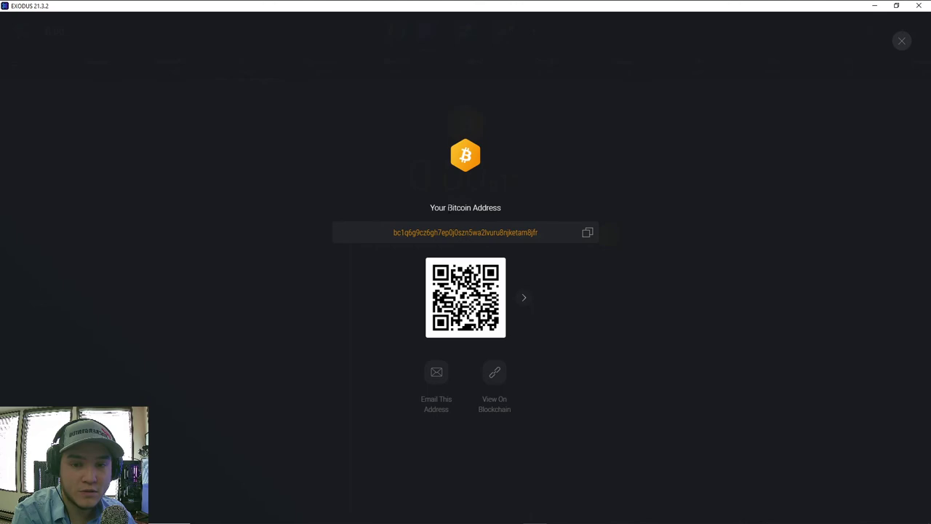
pyautogui.click(588, 232)
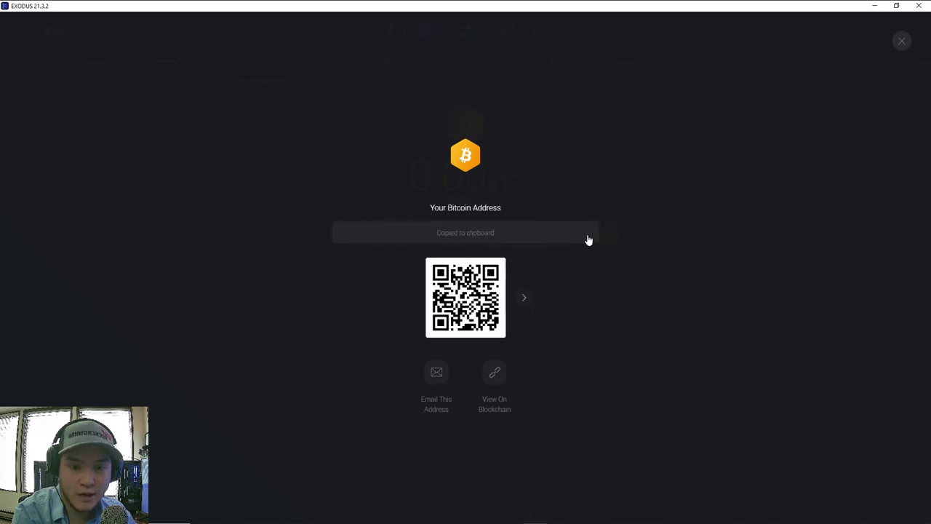
pyautogui.moveTo(439, 514)
pyautogui.click(492, 470)
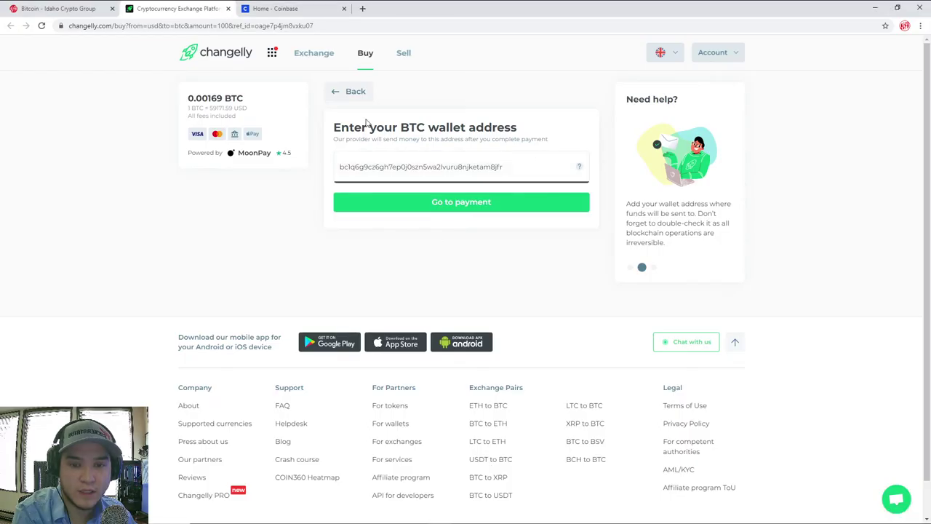
# - Proceed to payment in MoonPay, then close the Exodus Bitcoin receive address view
pyautogui.click(487, 208)
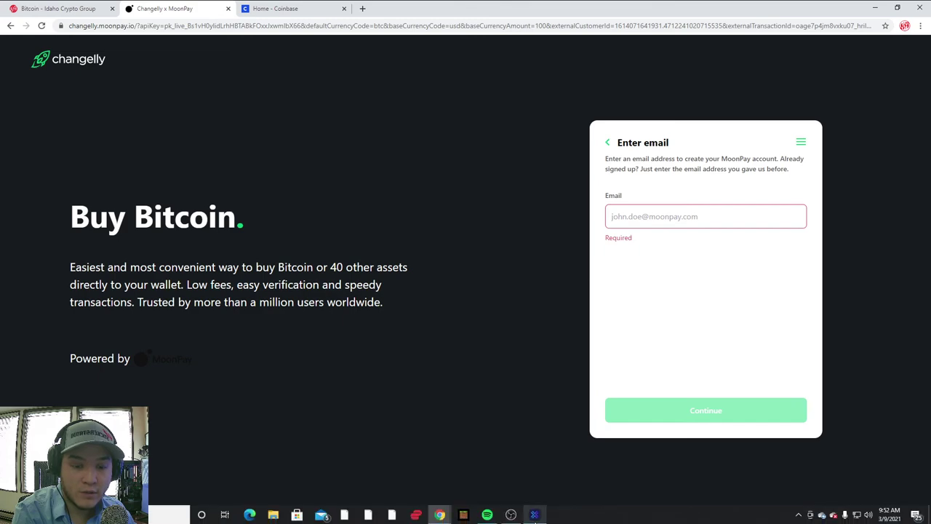
pyautogui.click(534, 515)
pyautogui.click(903, 42)
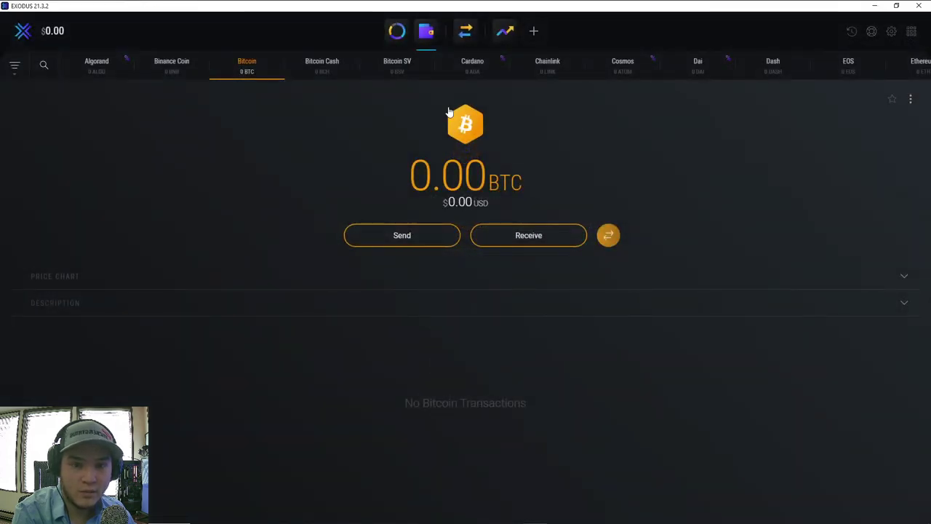
# - Return to the Coinbase dashboard and bring up the Add a payment method options
pyautogui.click(429, 514)
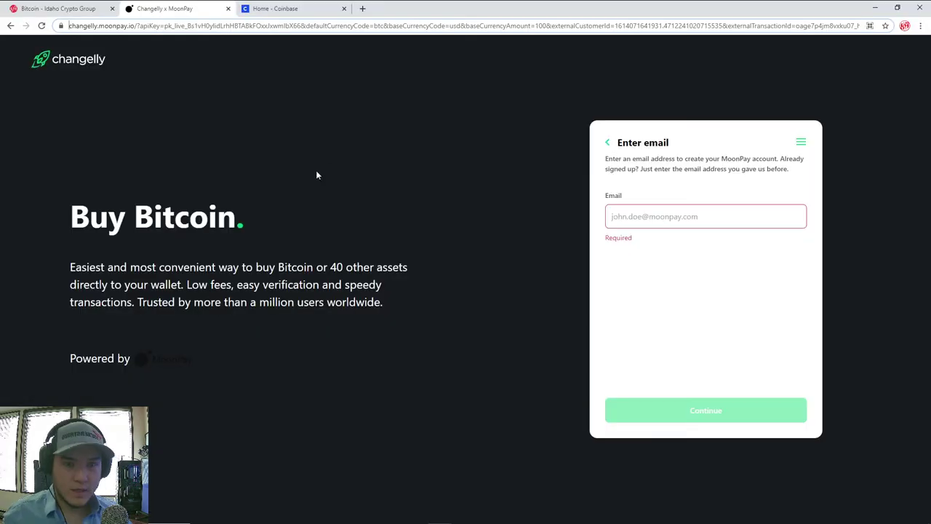
pyautogui.click(302, 8)
pyautogui.click(267, 171)
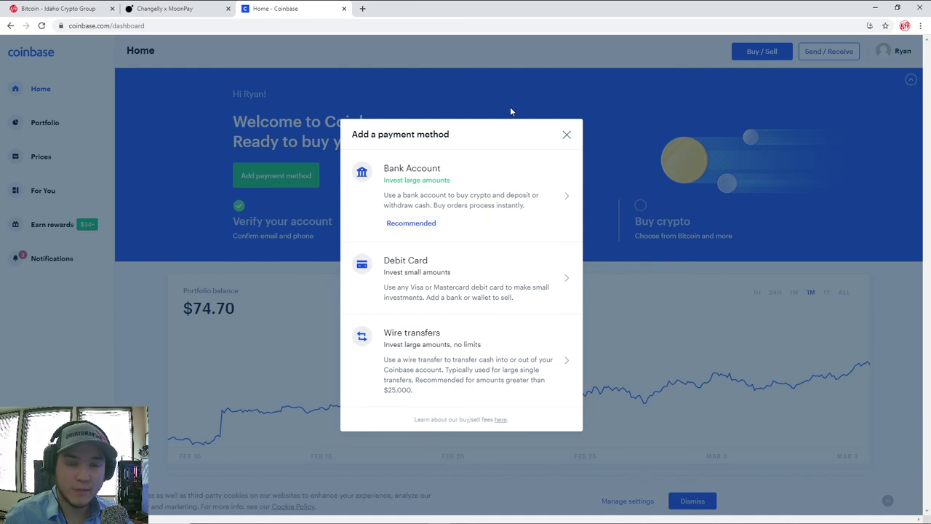
# - Dismiss the Add a payment method dialog to reveal the $74.70 portfolio dashboard
pyautogui.click(568, 134)
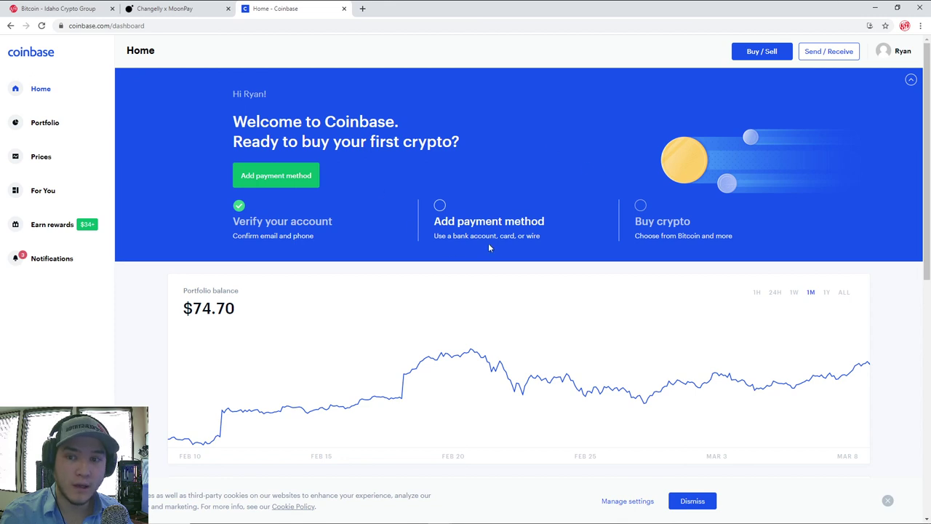
pyautogui.click(172, 8)
pyautogui.click(272, 8)
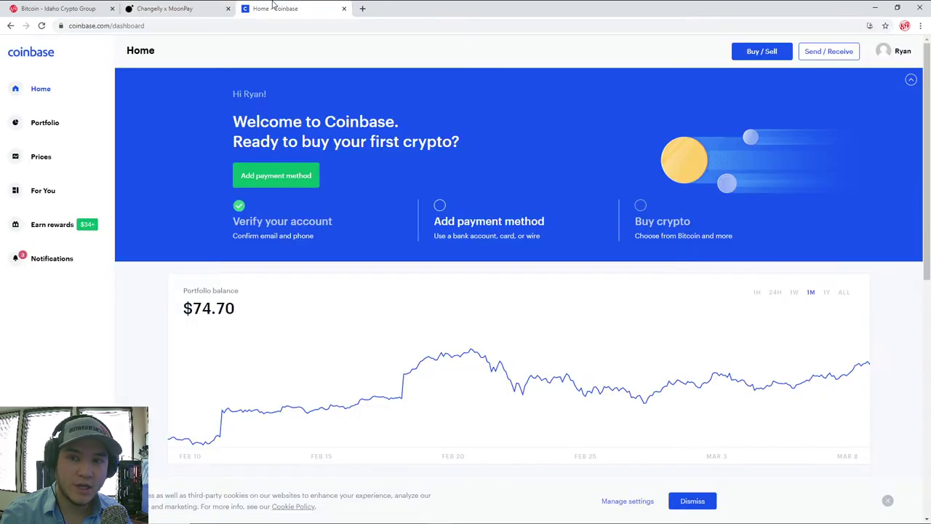